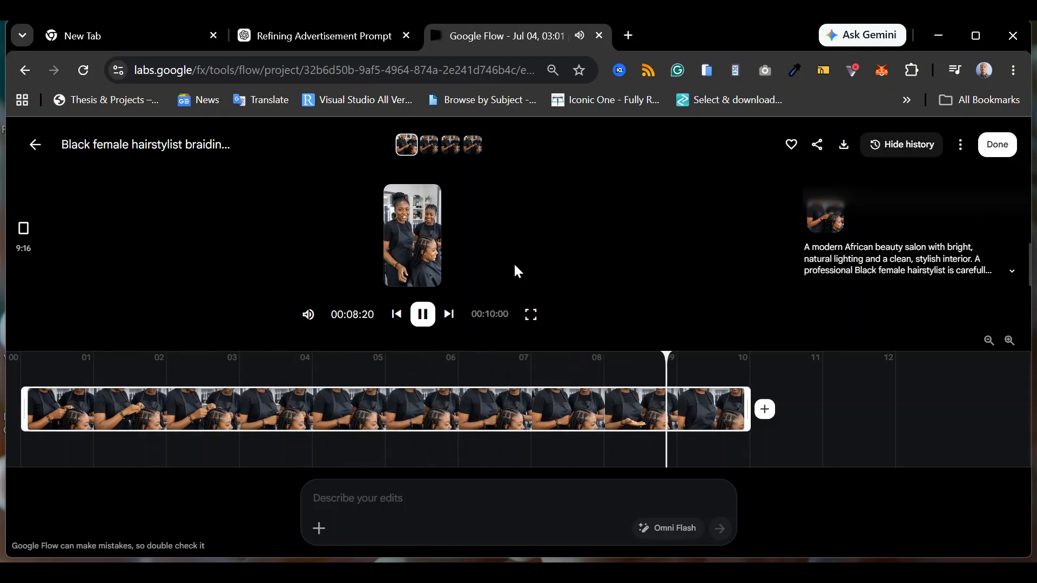
# - Watch the finished hairstylist braiding video in full screen, and return to the project when it ends
pyautogui.press('f')
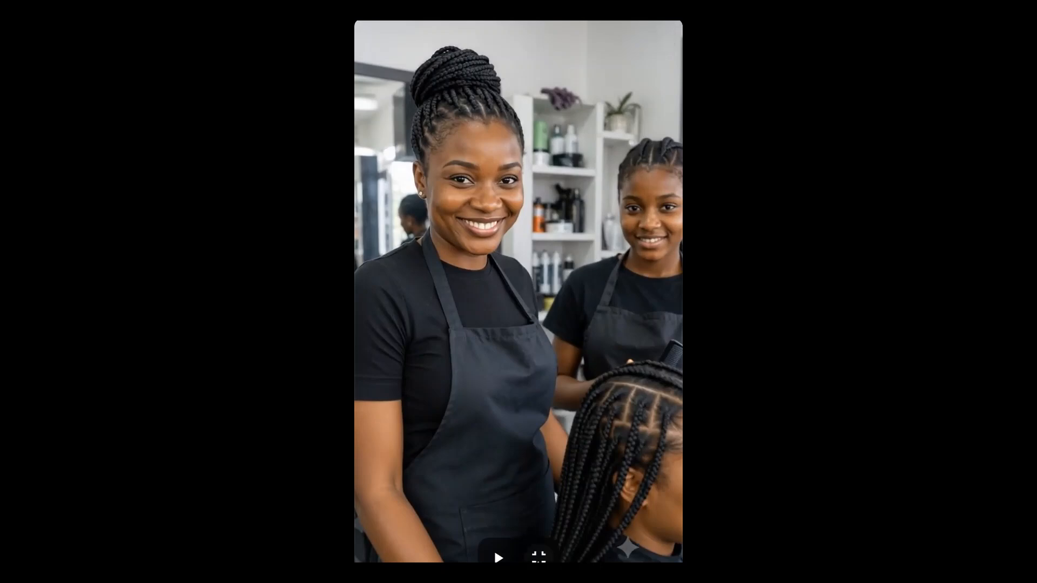
pyautogui.press('Escape')
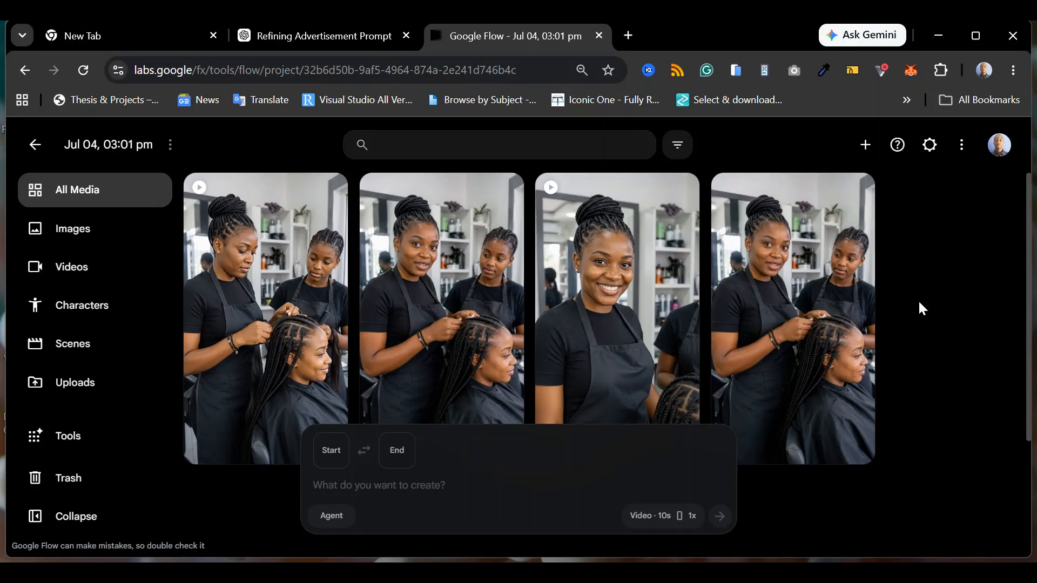
# - Switch to the ChatGPT conversation and review the generated 9:16 salon image together with the request that produced it
pyautogui.hotkey('ctrl', 'shift', 'Tab')
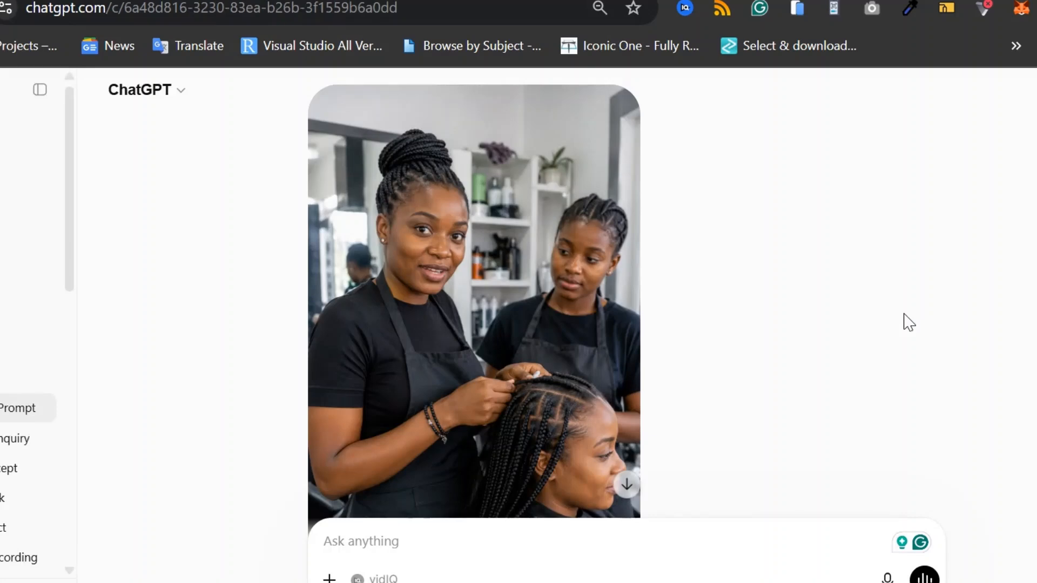
pyautogui.scroll(-3, 909, 322)
pyautogui.scroll(1, 909, 322)
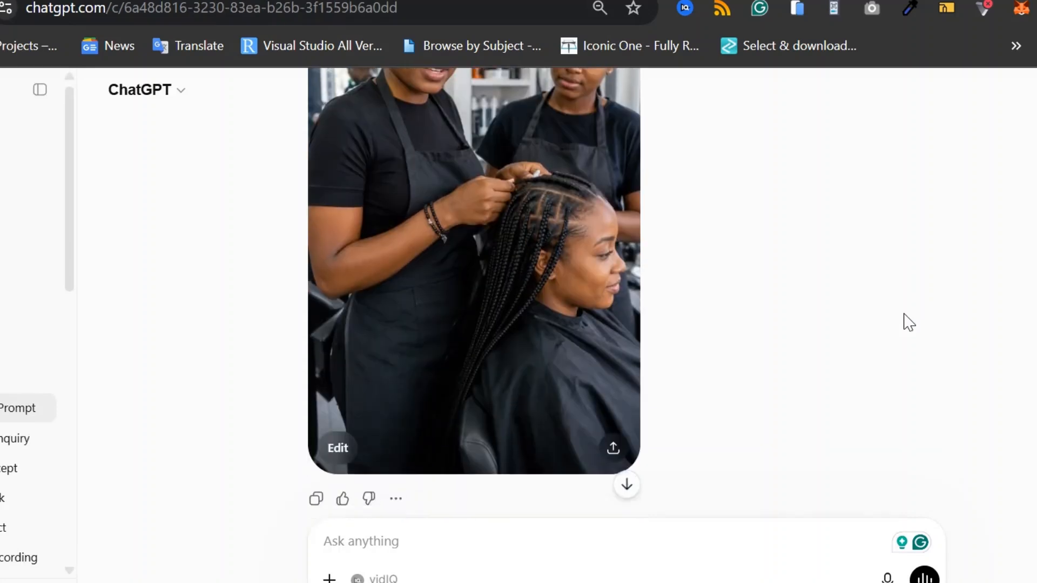
pyautogui.scroll(4, 909, 322)
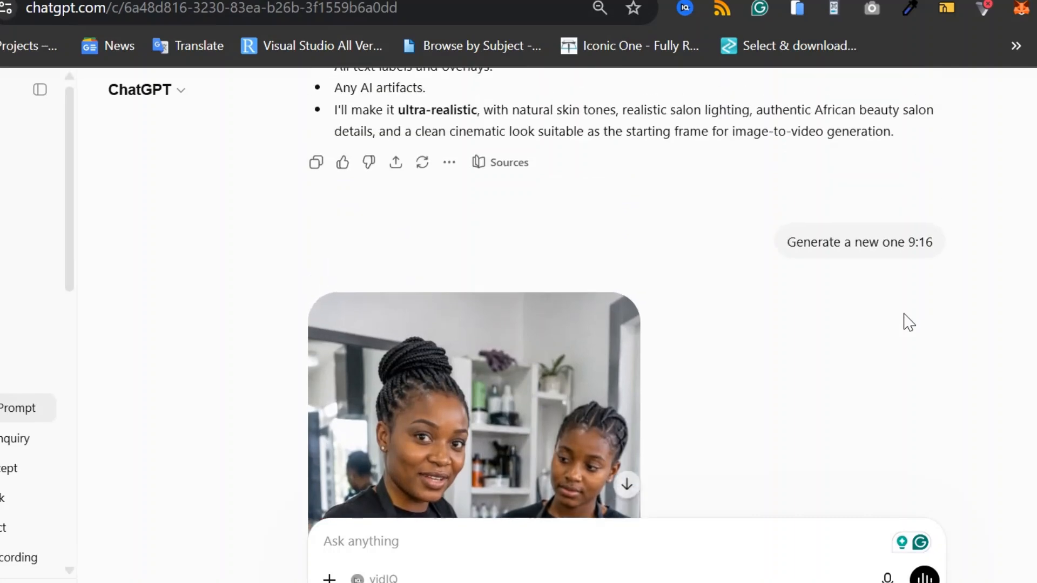
pyautogui.scroll(-2, 909, 321)
pyautogui.scroll(-1, 909, 322)
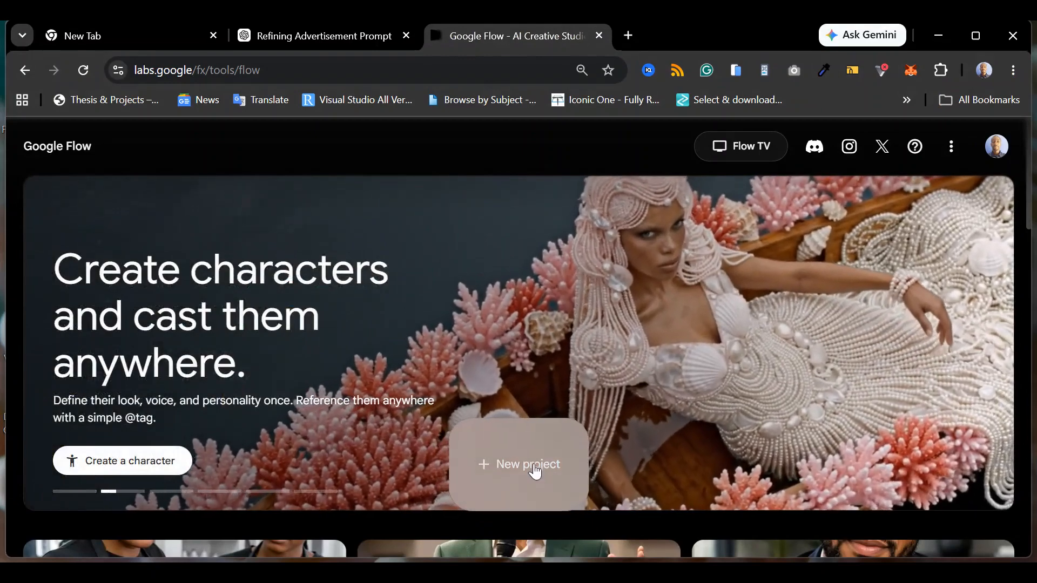
# - Create a new Google Flow project and upload "ChatGPT Image Jul 4, 2026, 06_51_41 PM.png" as the video's start frame
pyautogui.click(534, 470)
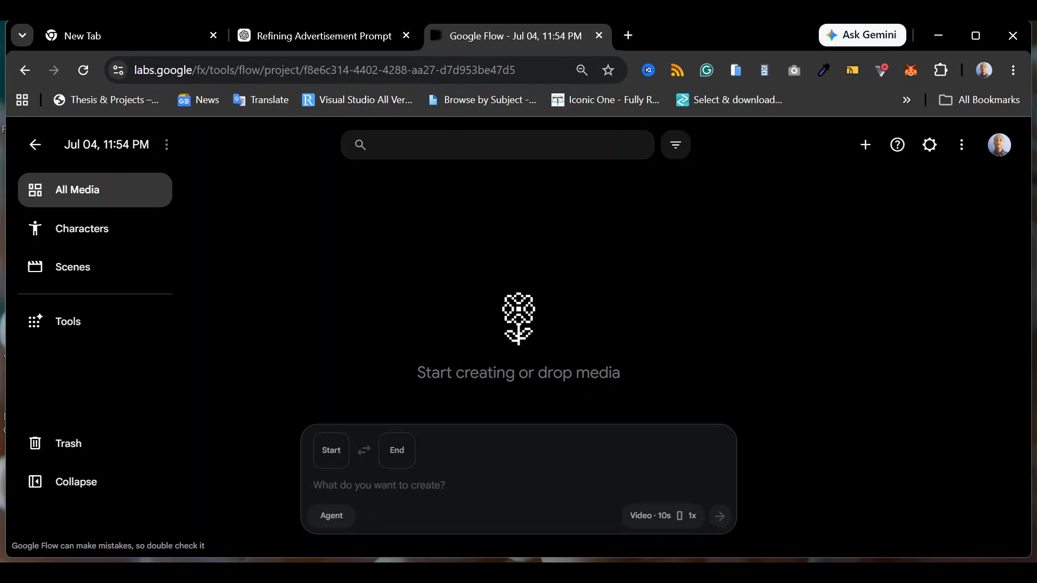
pyautogui.click(331, 451)
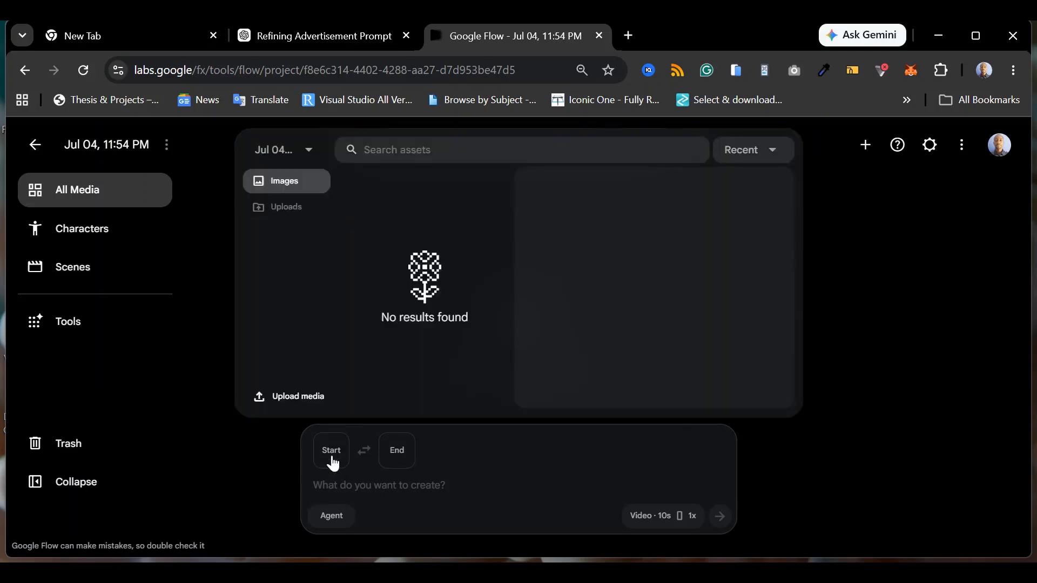
pyautogui.click(301, 407)
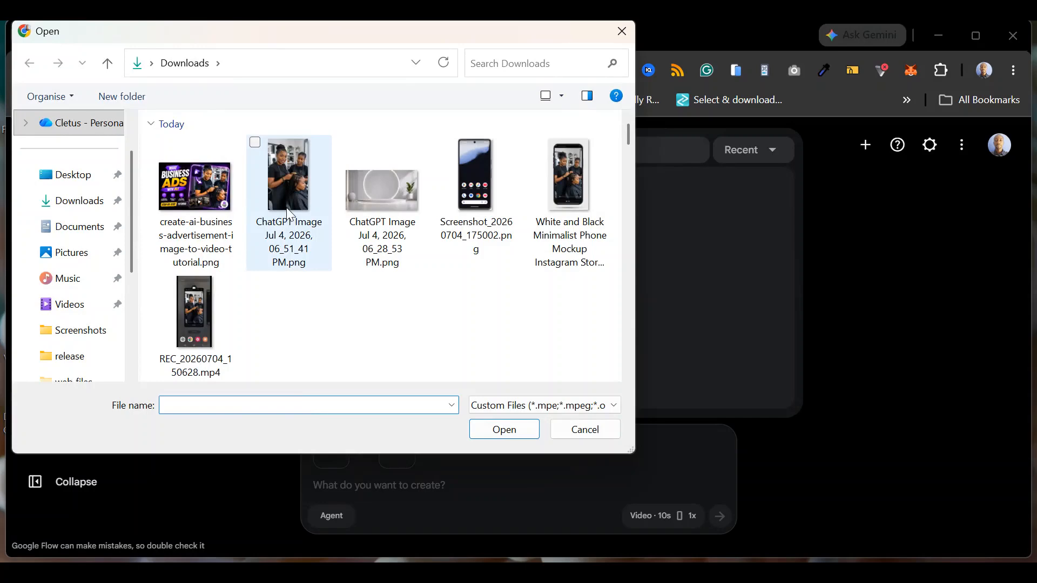
pyautogui.doubleClick(287, 196)
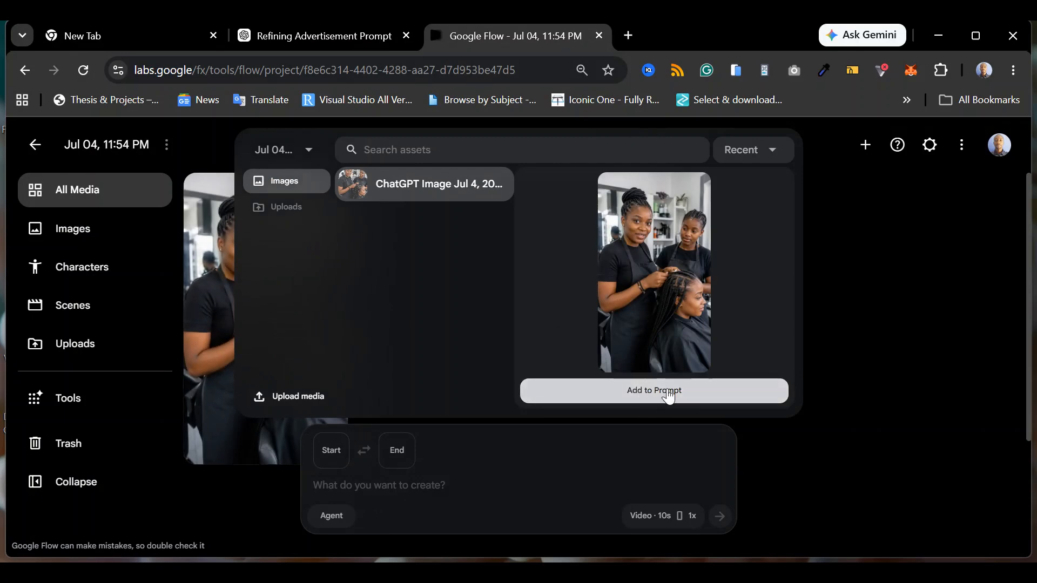
pyautogui.click(691, 399)
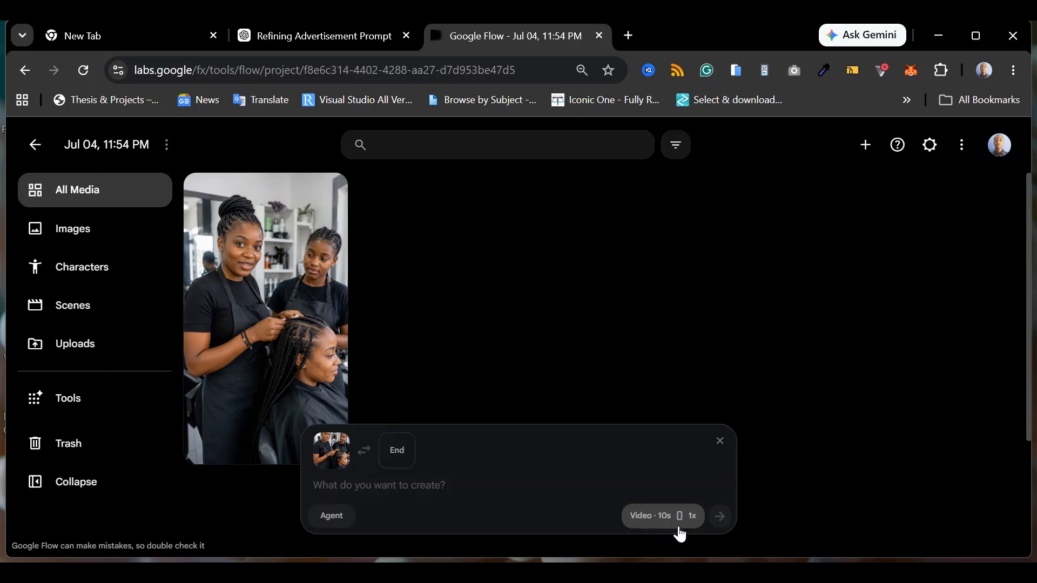
# - Review the video generation settings in Google Flow and the image-to-video prompt in the ChatGPT conversation
pyautogui.click(656, 517)
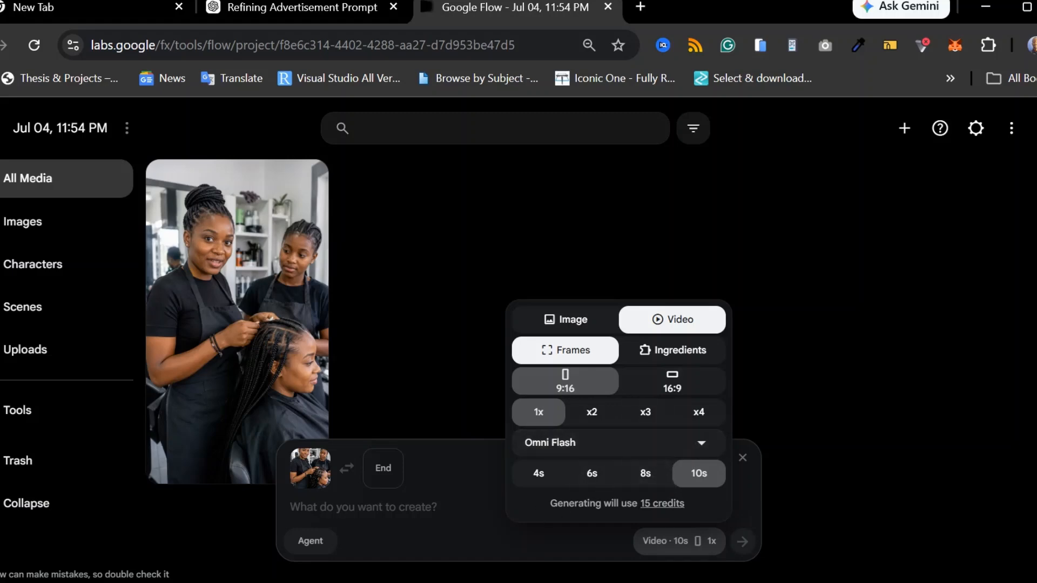
pyautogui.click(292, 508)
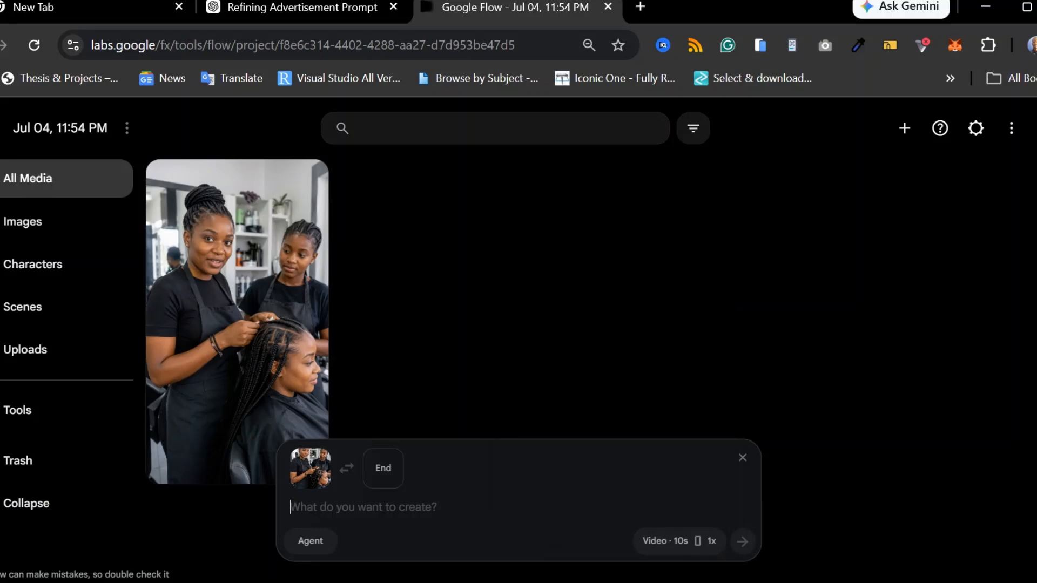
pyautogui.click(331, 11)
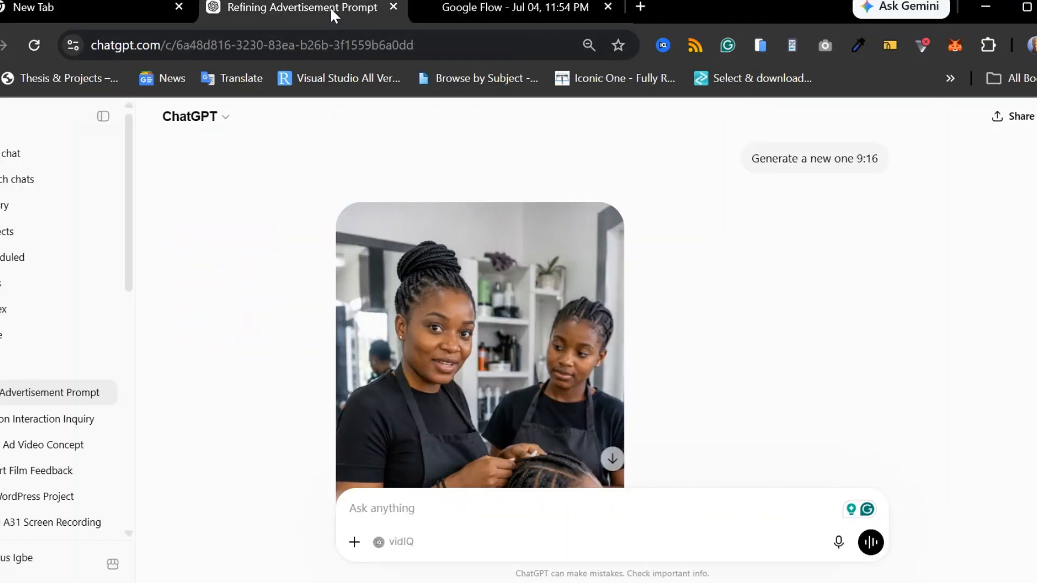
pyautogui.scroll(10, 875, 270)
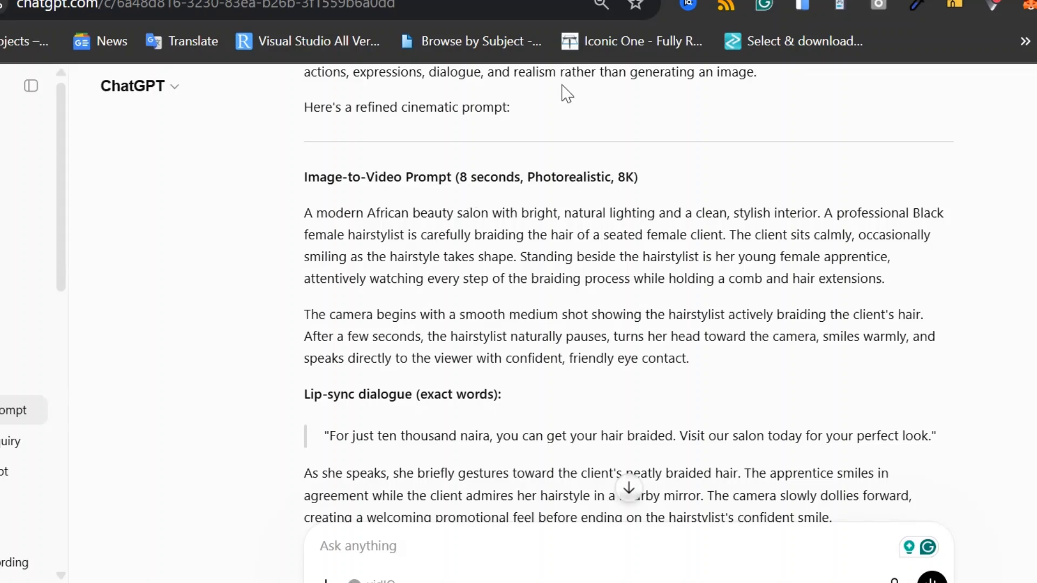
pyautogui.click(523, 39)
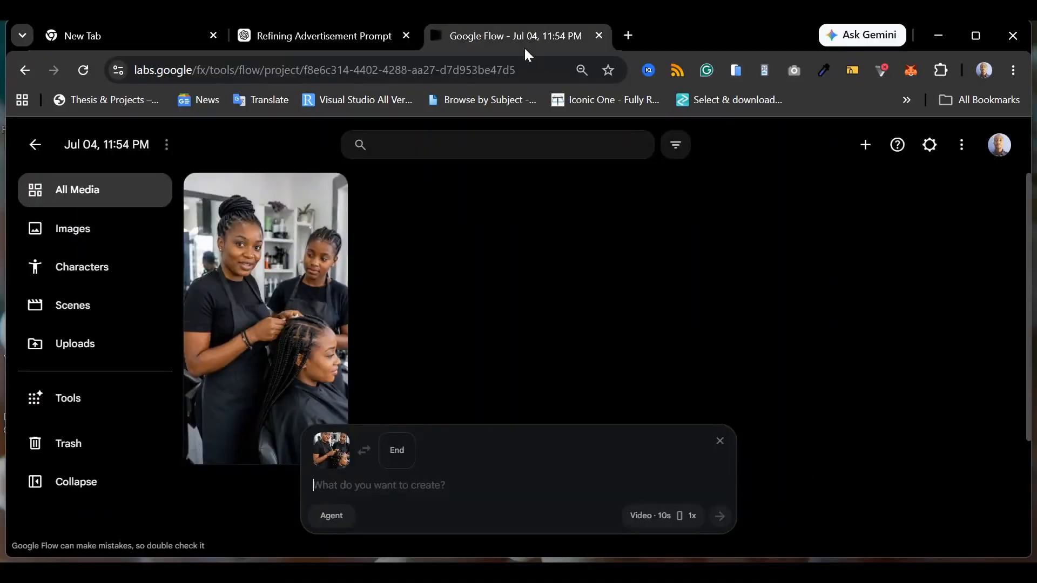
pyautogui.click(664, 518)
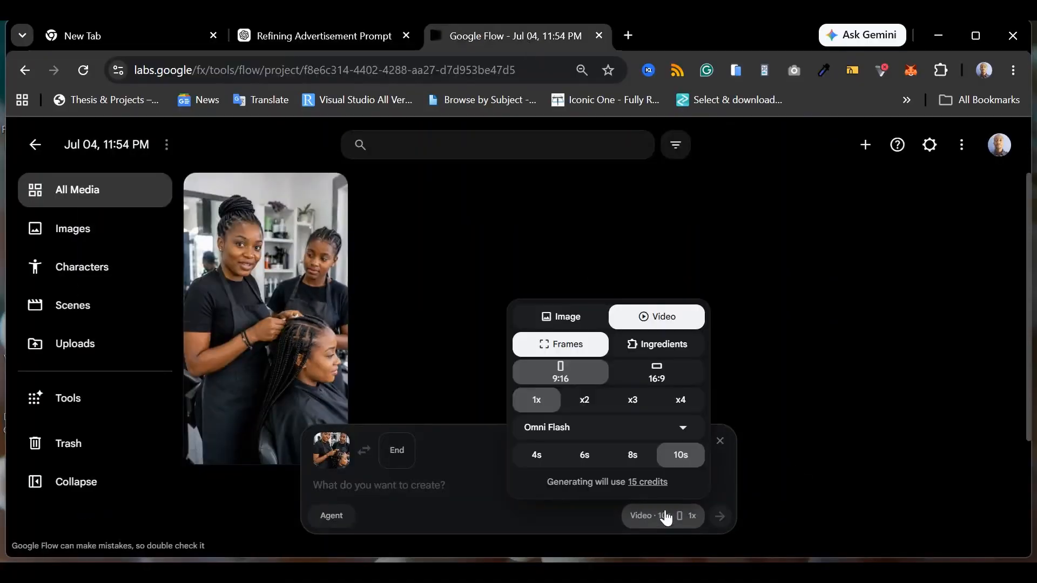
pyautogui.click(379, 485)
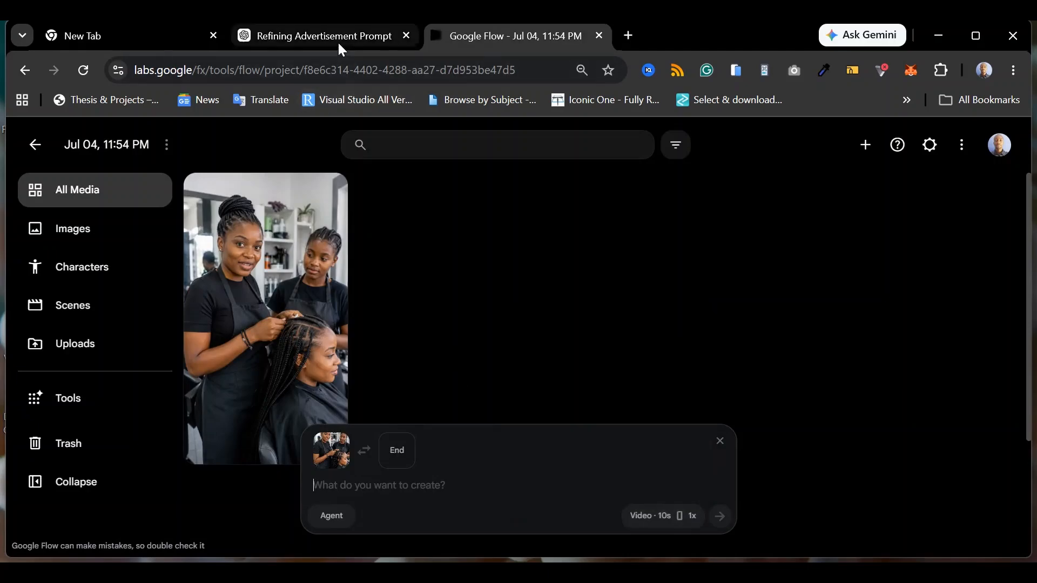
# - Copy the image-to-video prompt in ChatGPT, from "A modern African beauty salon" through the end of the Style paragraph
pyautogui.click(338, 39)
pyautogui.scroll(-2, 627, 292)
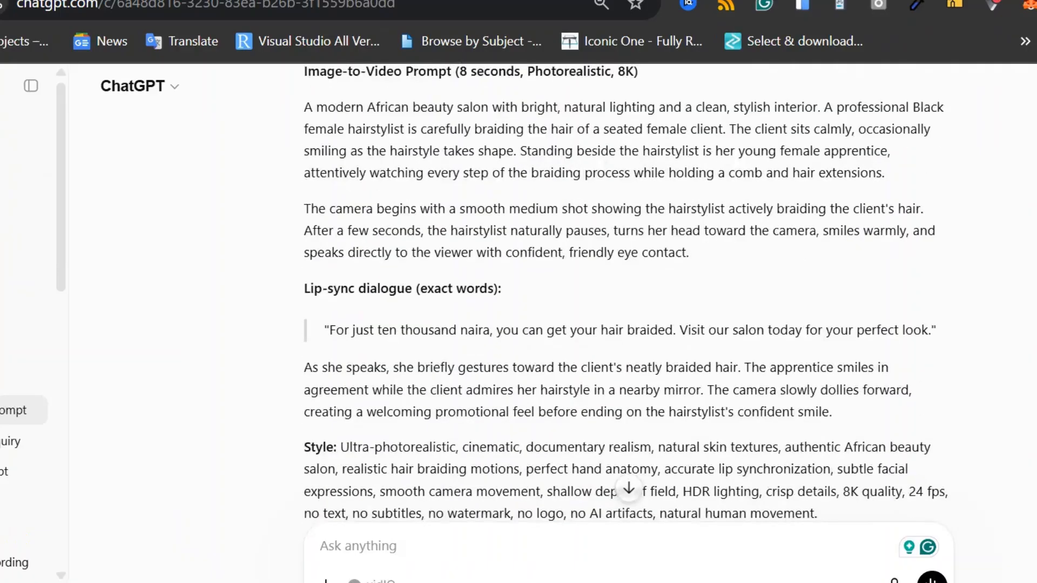
pyautogui.scroll(-3, 427, 203)
pyautogui.scroll(3, 427, 202)
pyautogui.moveTo(304, 105); pyautogui.dragTo(829, 516)
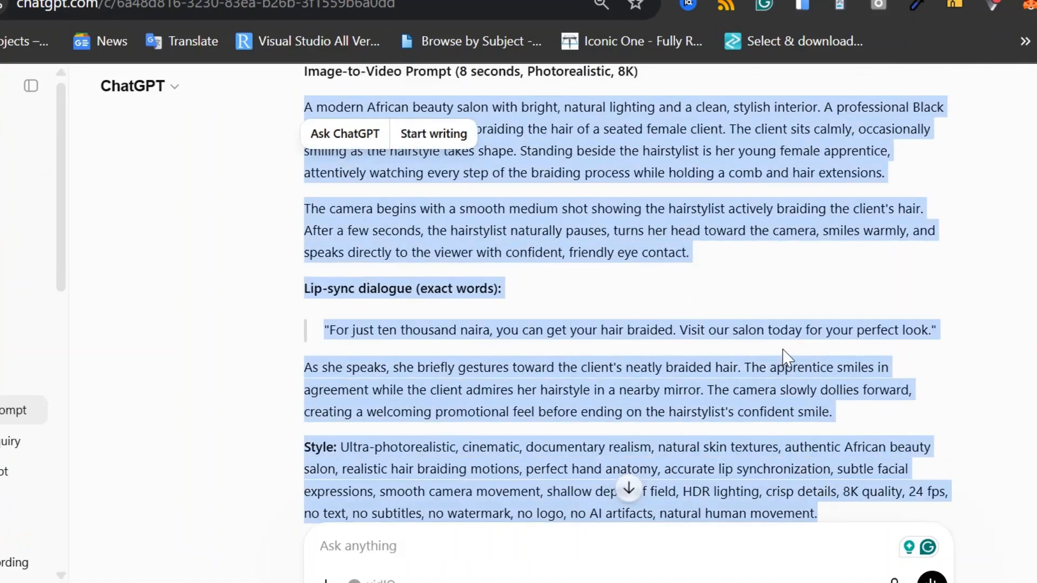
pyautogui.scroll(-2, 786, 357)
pyautogui.scroll(4, 785, 356)
pyautogui.rightClick(680, 245)
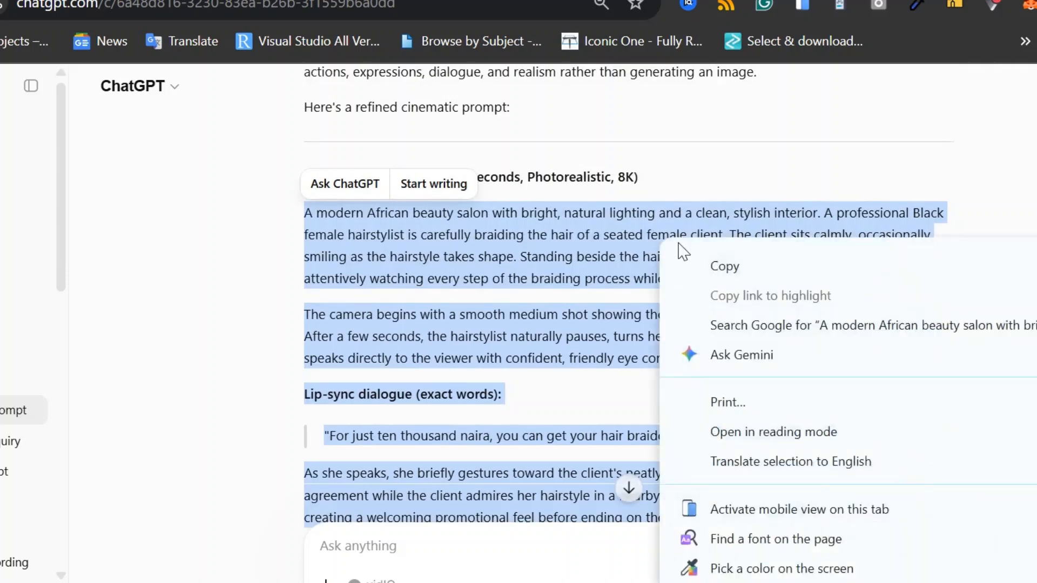
pyautogui.click(718, 266)
# - Return to the Google Flow project and paste the copied salon prompt as the video description
pyautogui.click(485, 7)
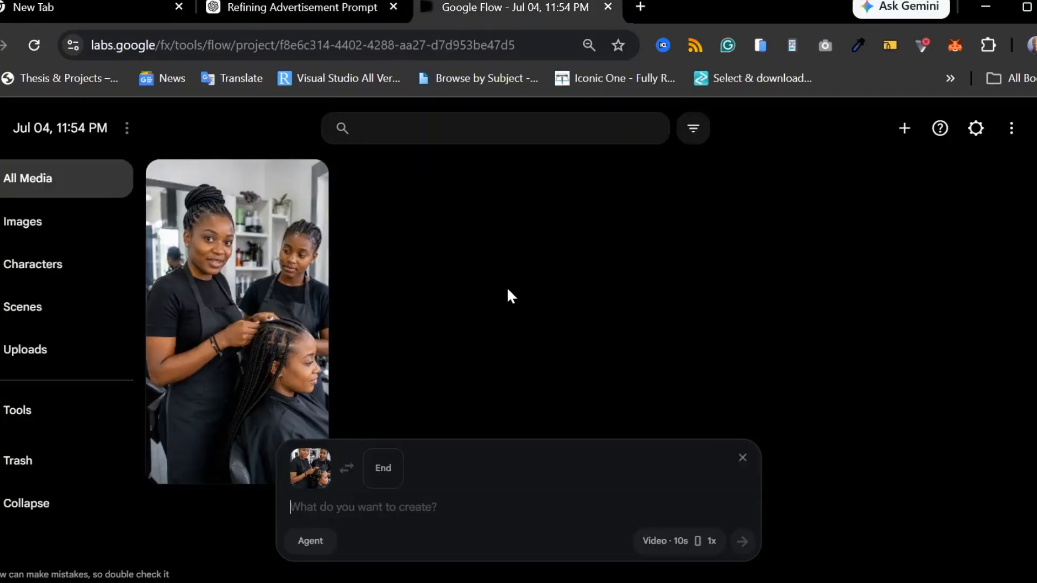
pyautogui.click(419, 520)
pyautogui.hotkey('ctrl', 'v')
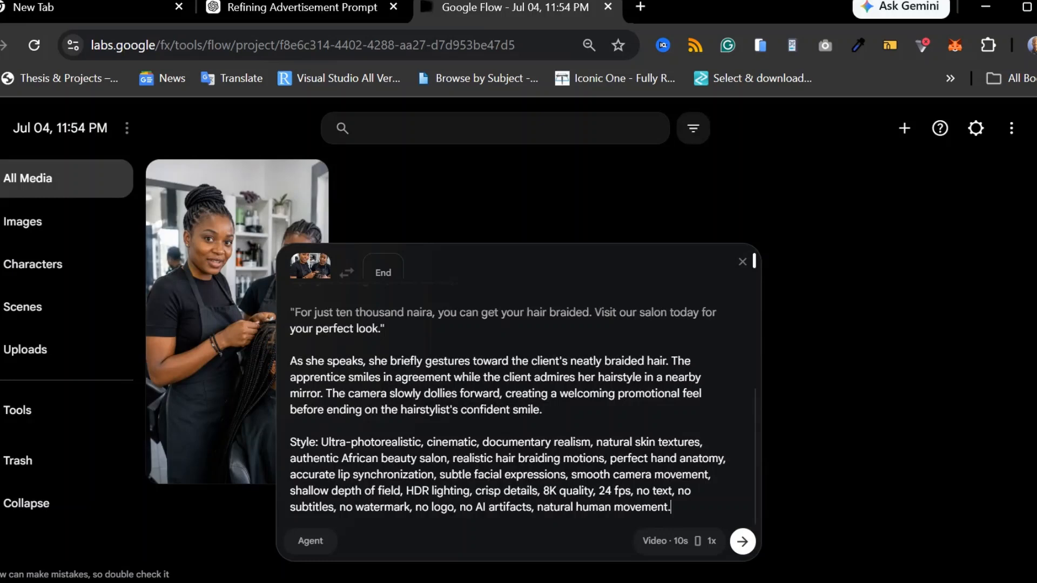
# - Check the pasted salon prompt from start to end and submit it to generate the video
pyautogui.scroll(2, 754, 261)
pyautogui.scroll(2, 754, 262)
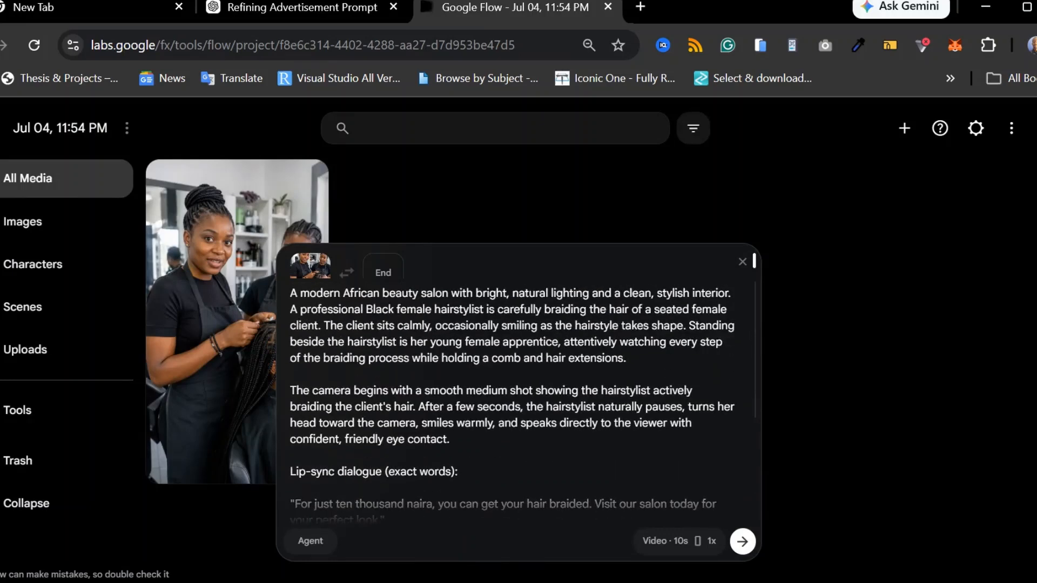
pyautogui.scroll(-5, 754, 262)
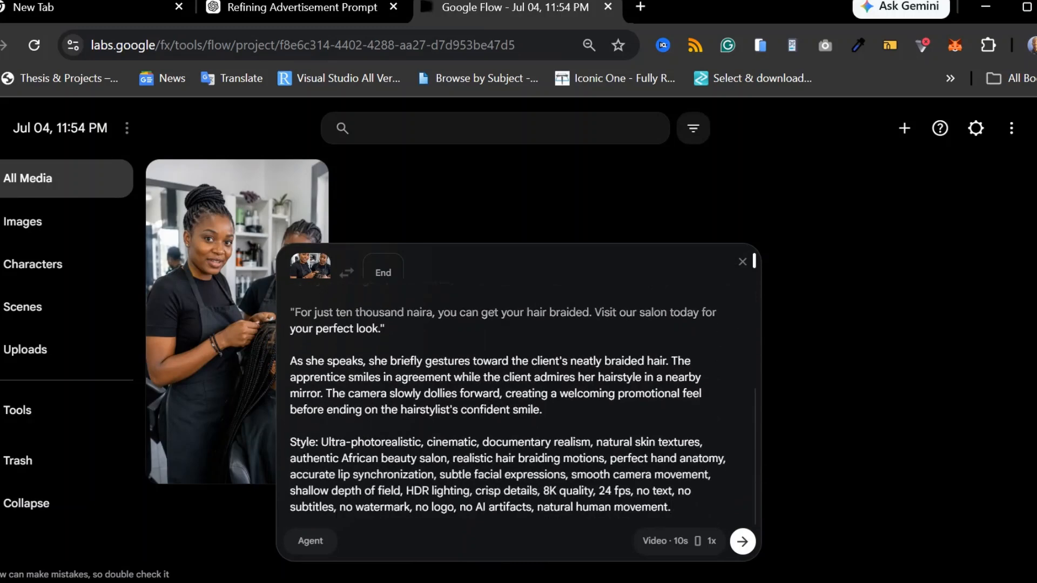
pyautogui.scroll(2, 754, 262)
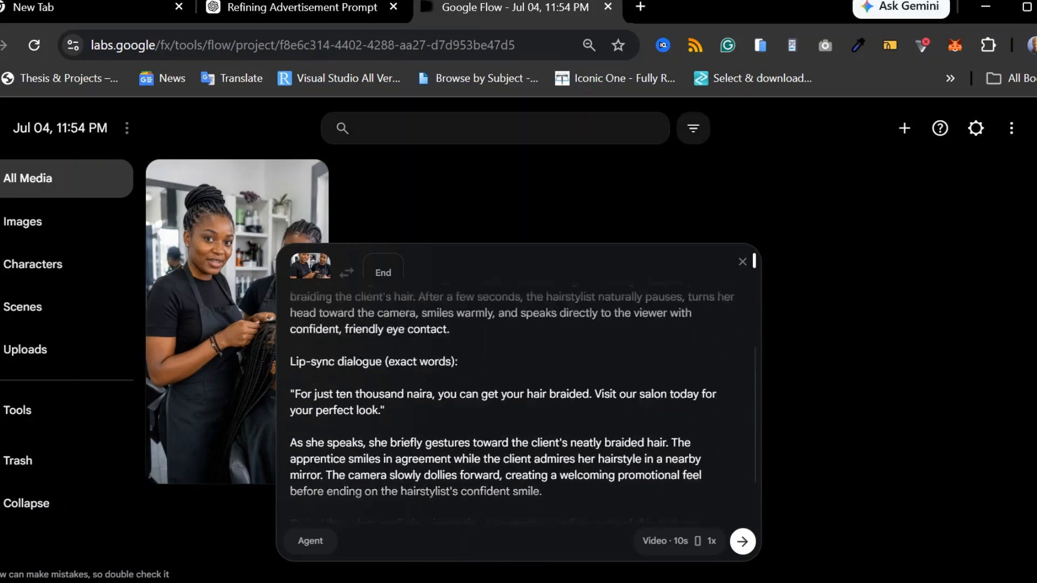
pyautogui.scroll(3, 754, 261)
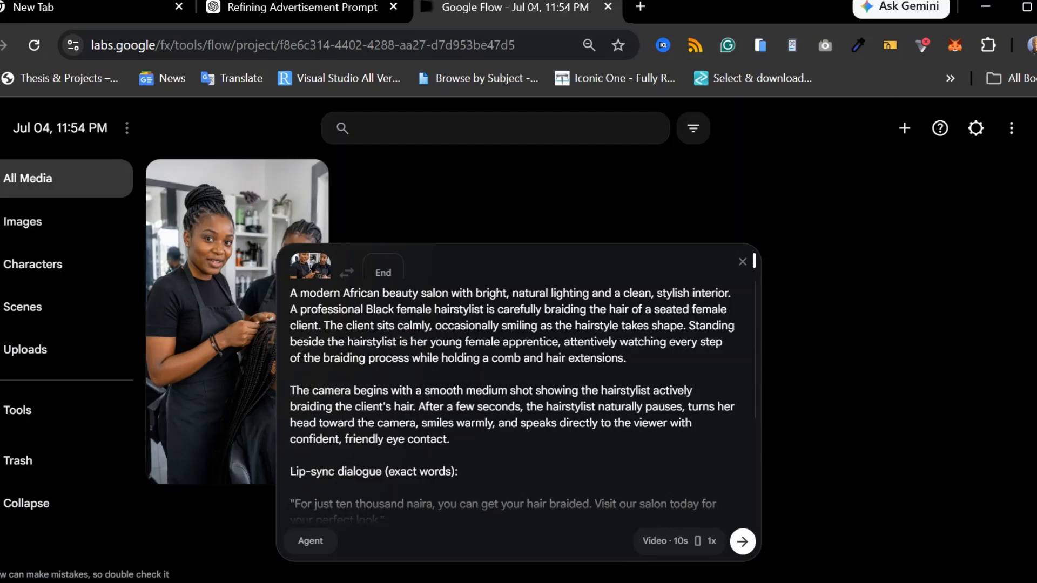
pyautogui.scroll(-3, 754, 262)
pyautogui.scroll(3, 754, 261)
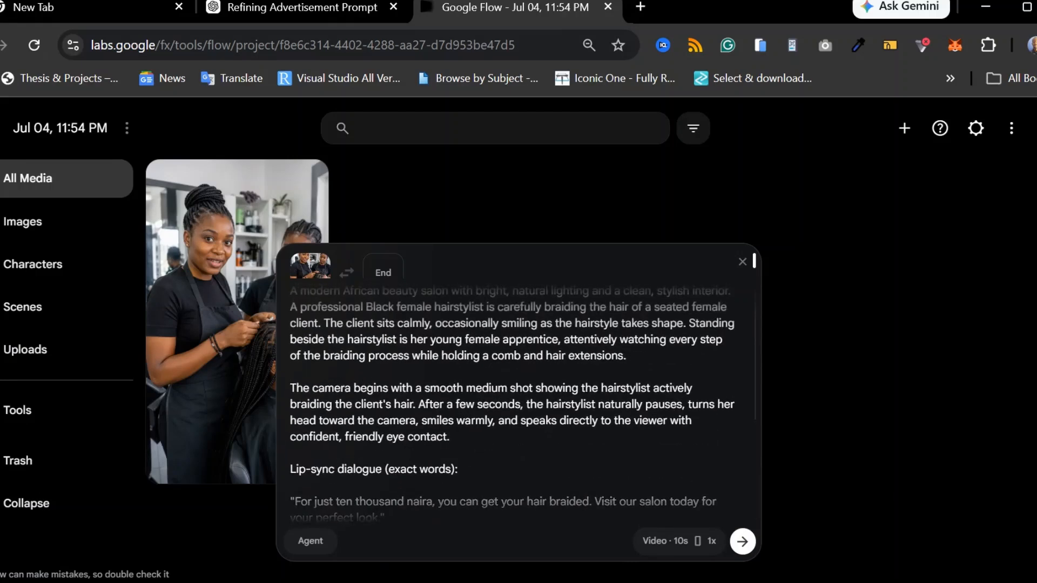
pyautogui.scroll(1, 754, 261)
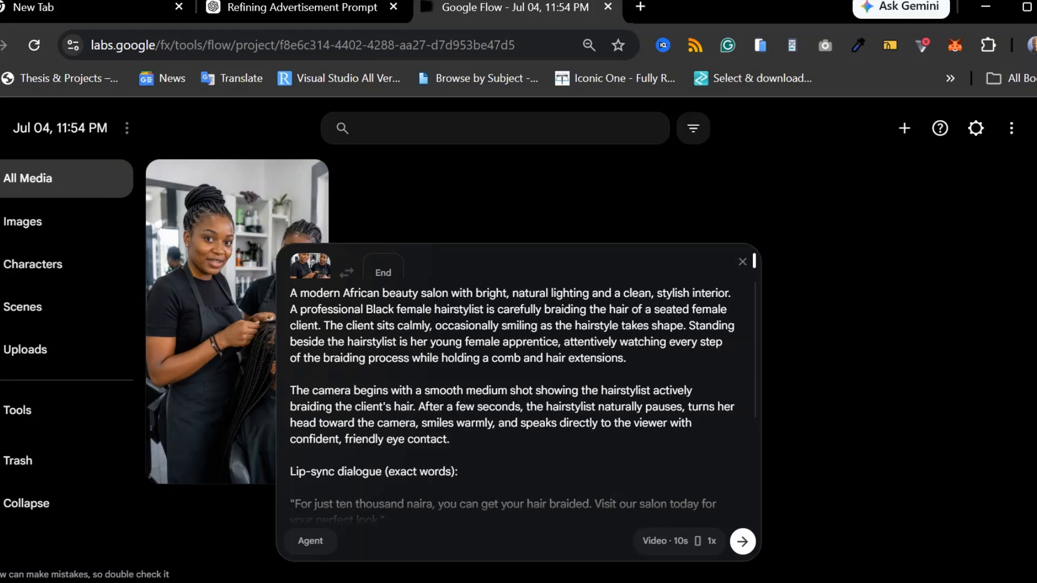
pyautogui.click(744, 543)
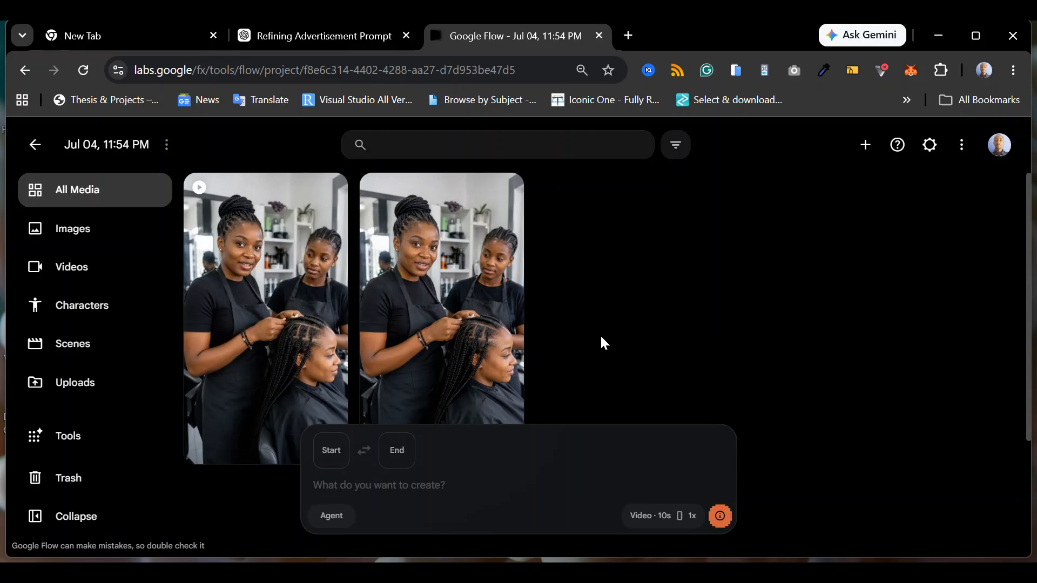
# - Open the newly generated salon video and play it in full screen
pyautogui.click(486, 332)
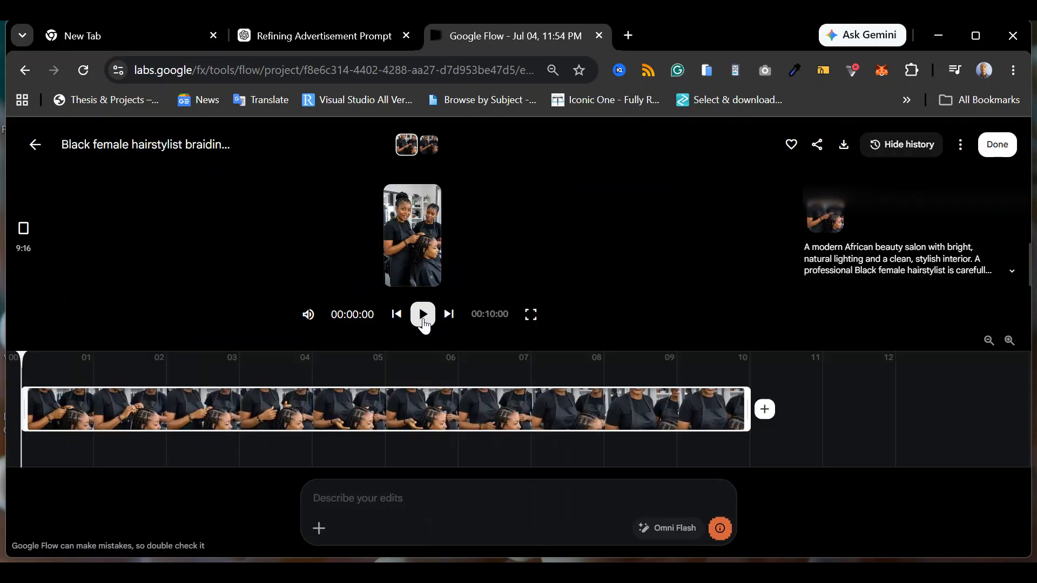
pyautogui.click(531, 317)
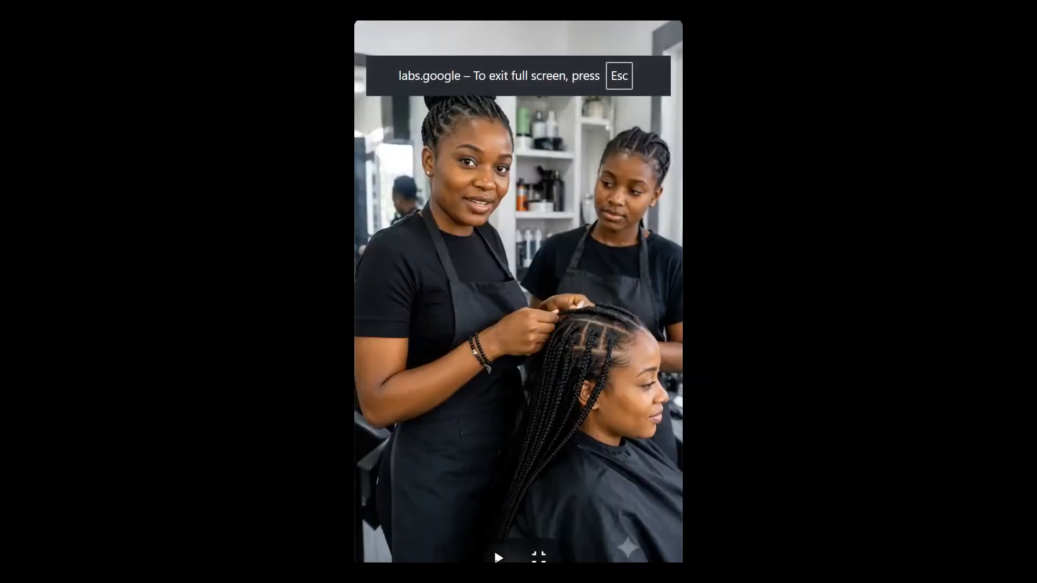
pyautogui.click(496, 556)
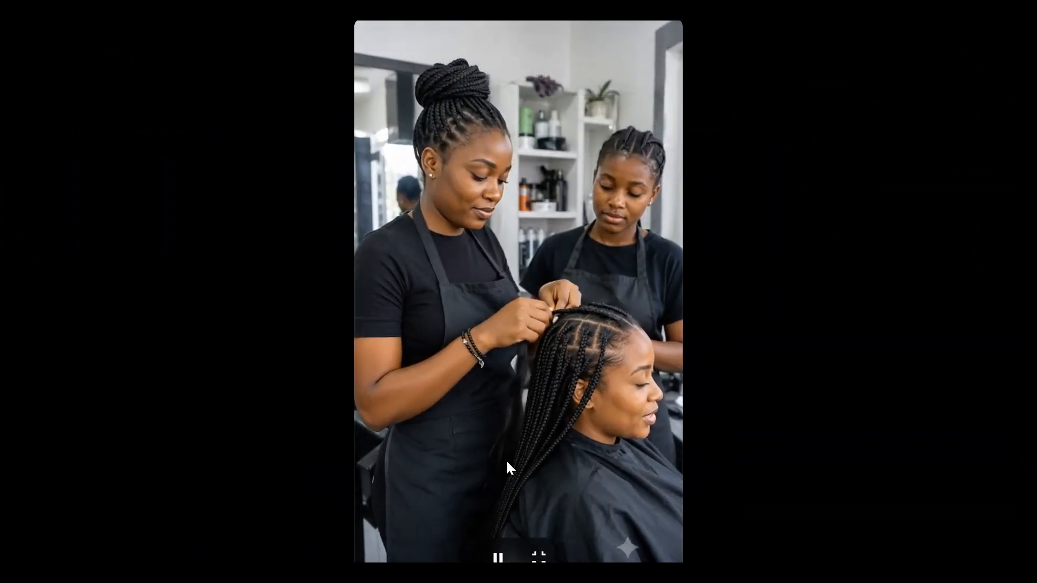